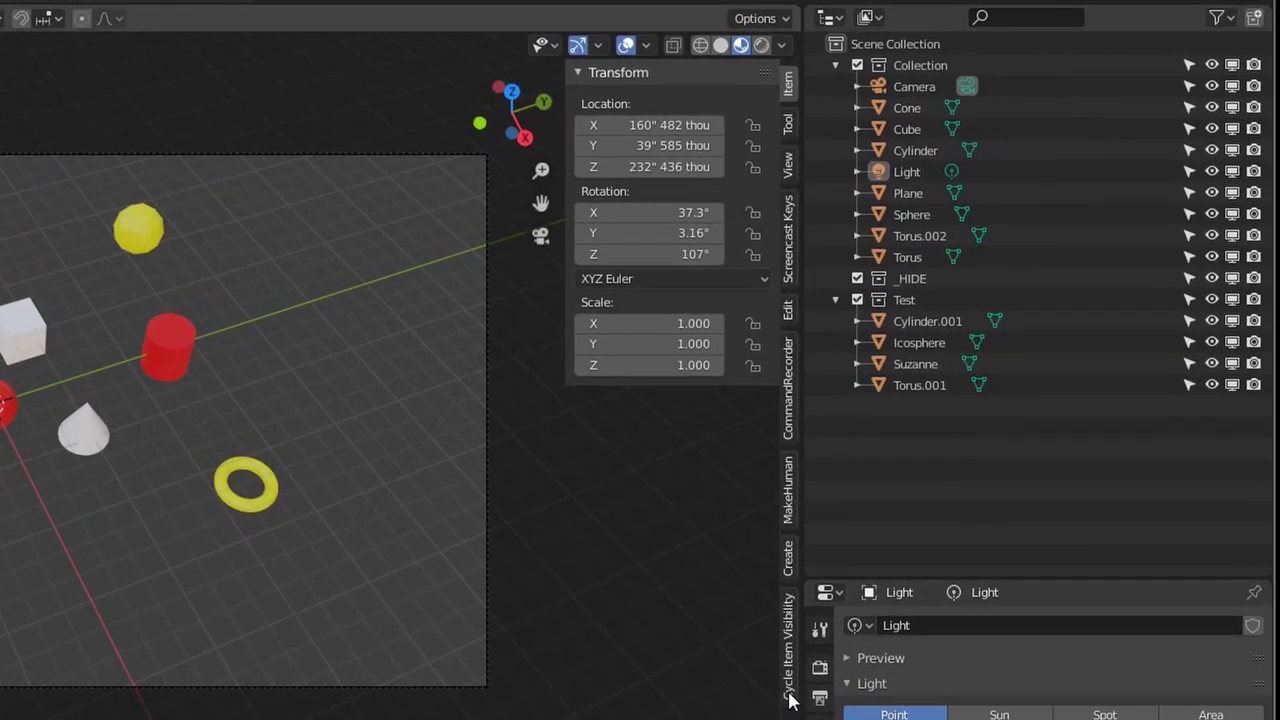
- Show the Cycle Item Visibility panel in the 3D viewport sidebar
{"action": "left_click", "coordinate": [790, 625]}
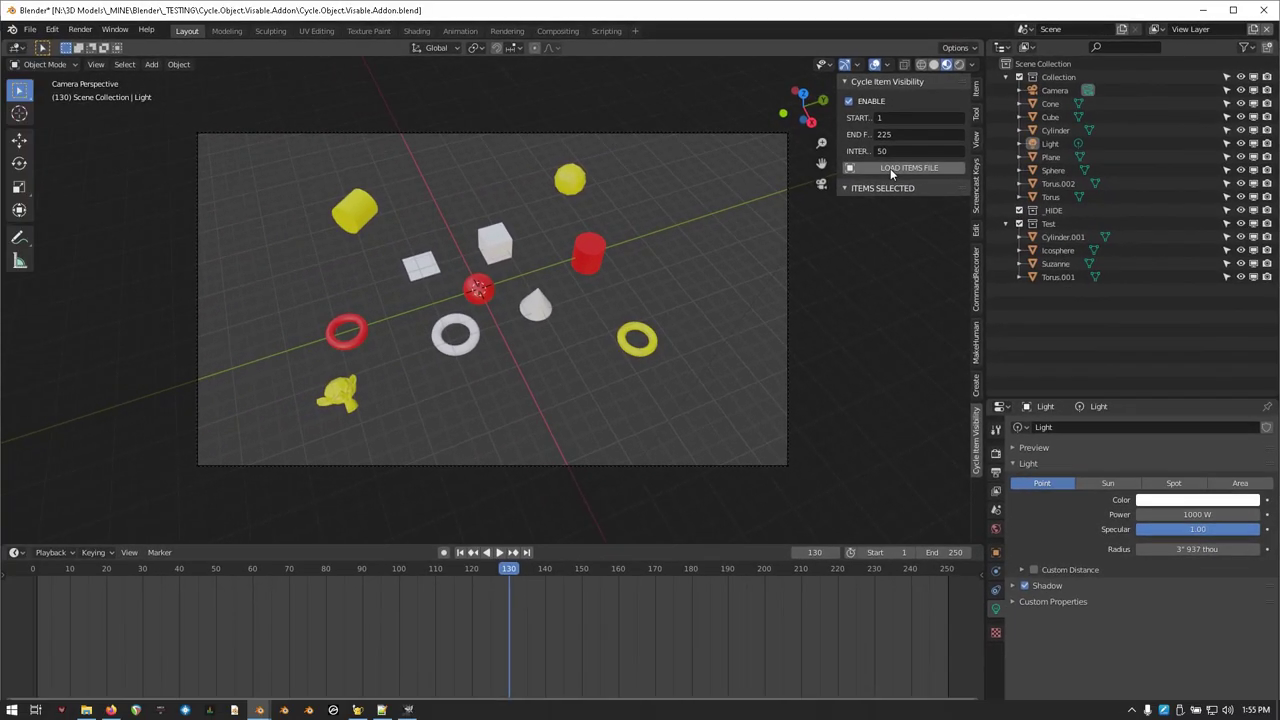
- Load test.txt as the items file, queuing Plane, Cube, Cone, Torus and the Test collection
{"action": "left_click", "coordinate": [846, 175]}
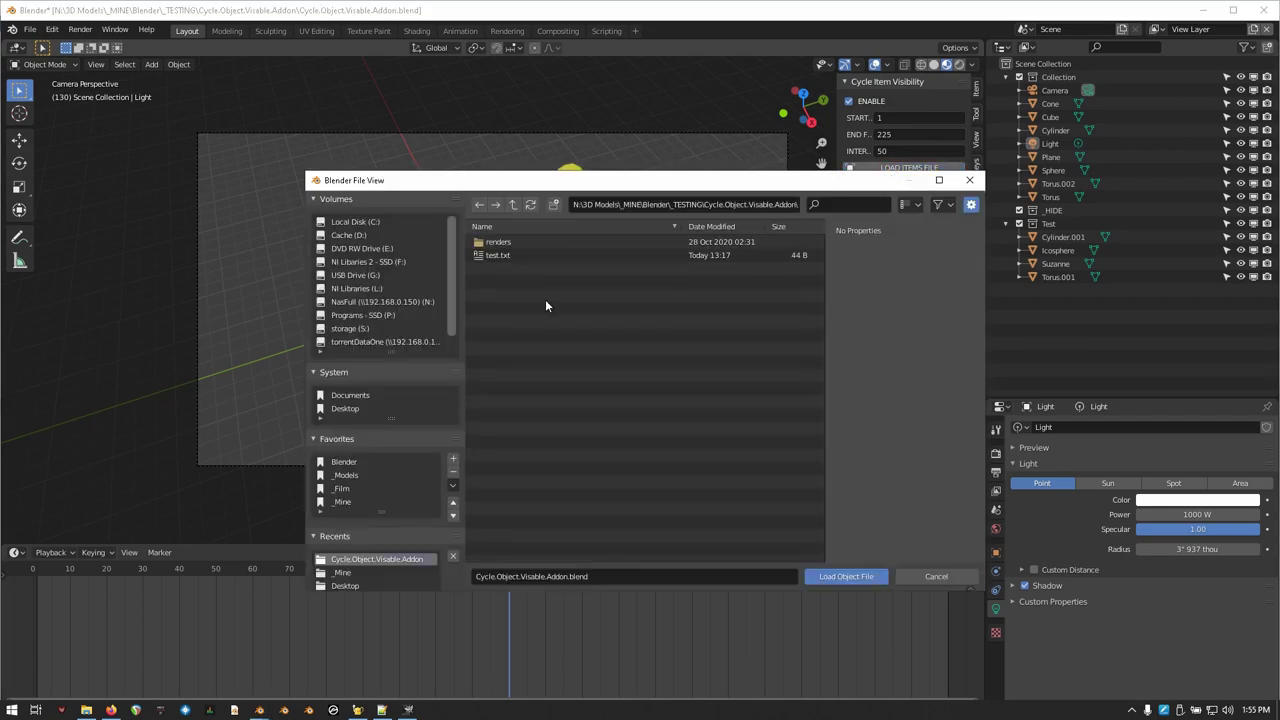
{"action": "double_click", "coordinate": [488, 256]}
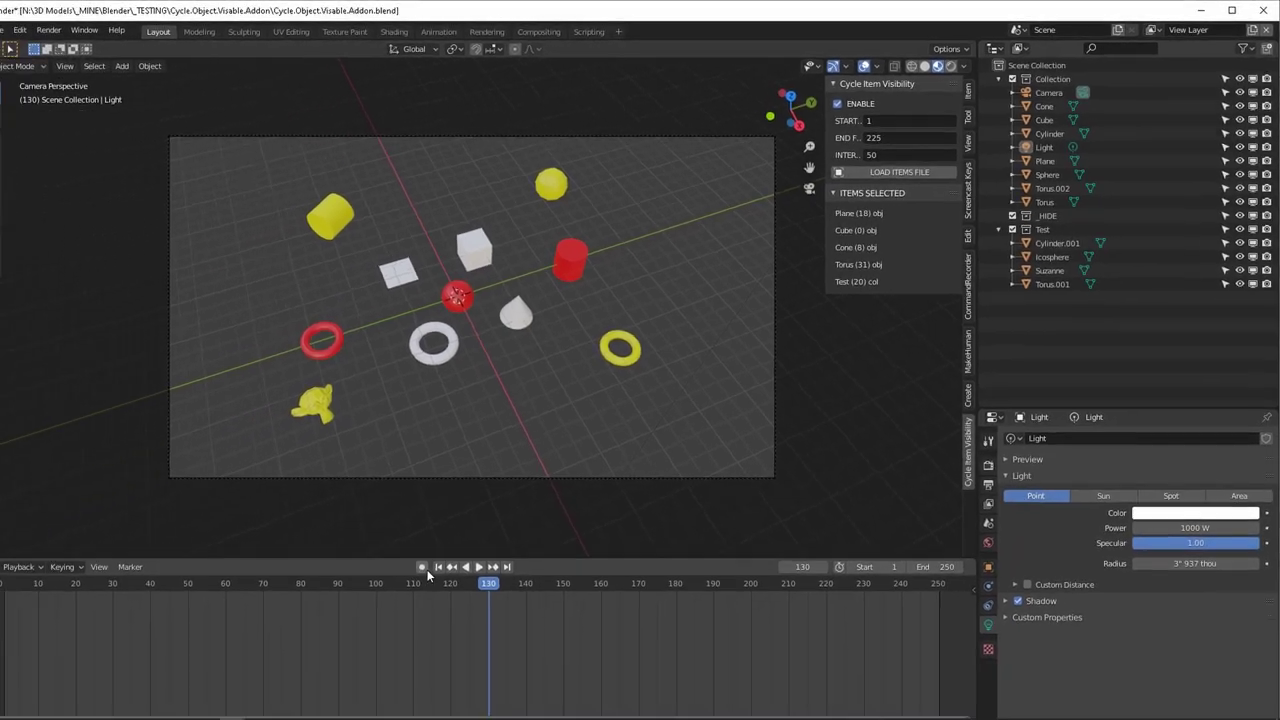
- Play the animation from frame 1, set the interval to 20, then pause playback
{"action": "left_click", "coordinate": [461, 552]}
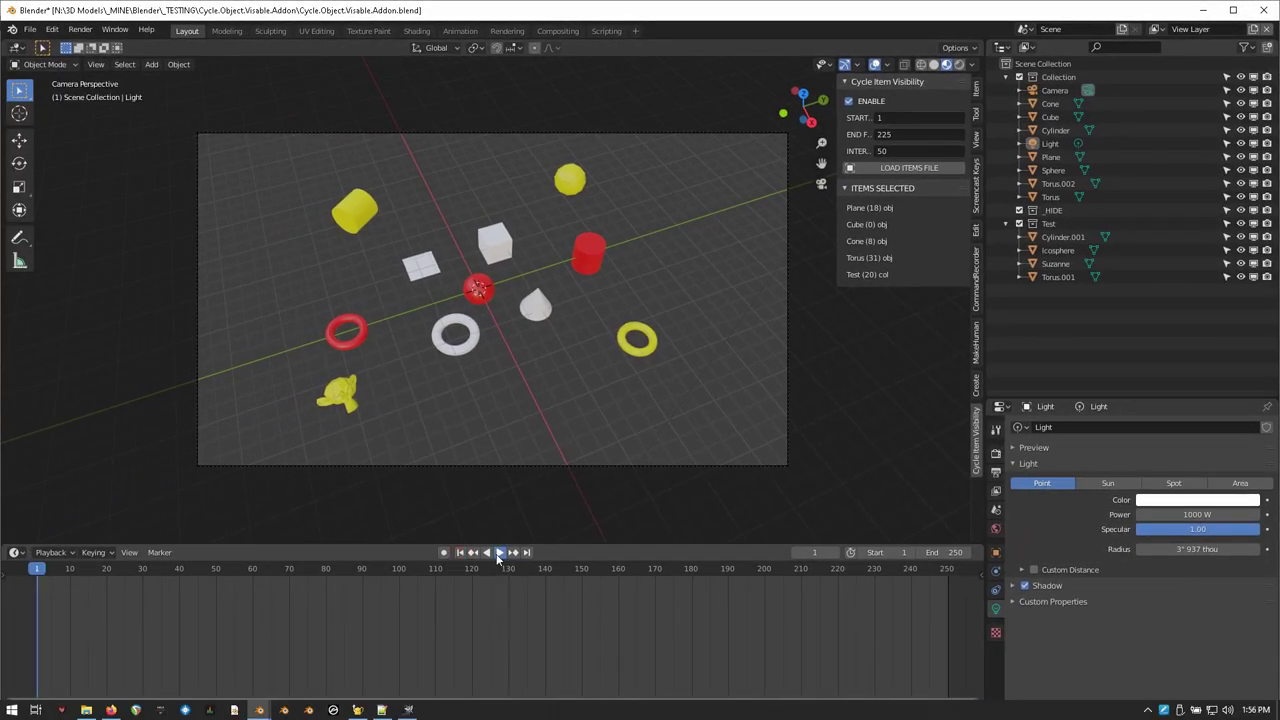
{"action": "left_click", "coordinate": [499, 552]}
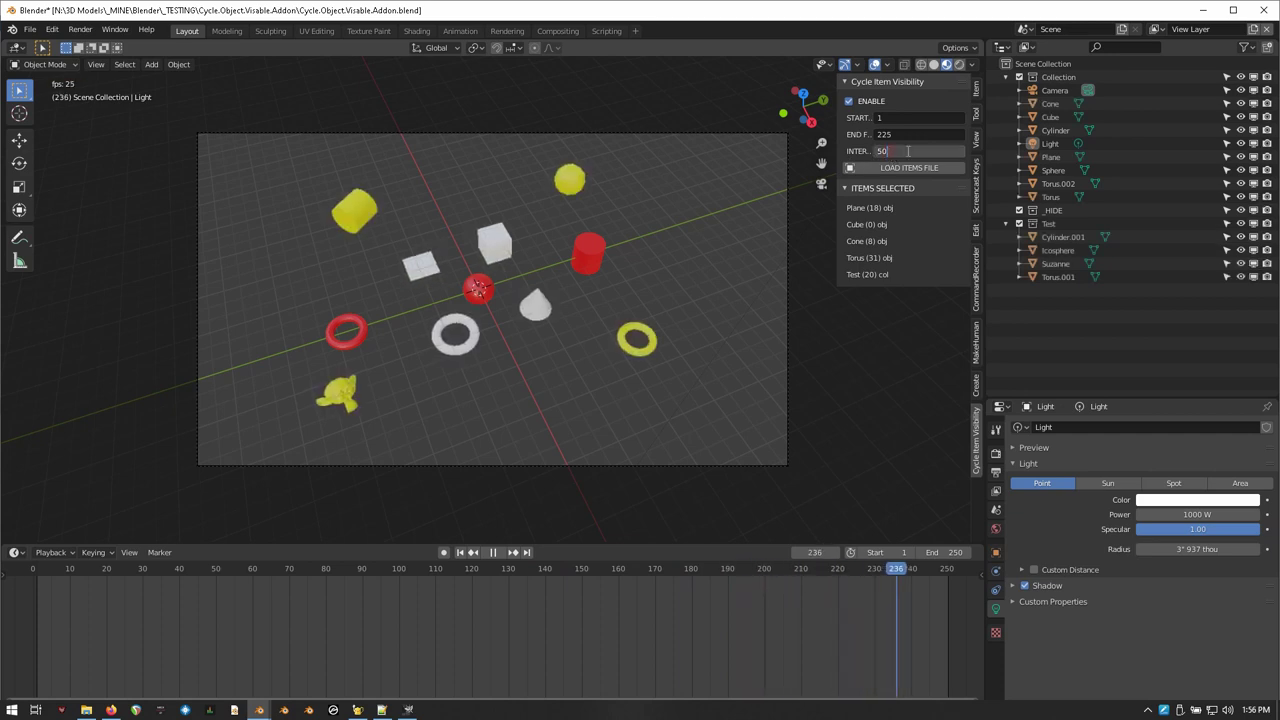
{"action": "type", "text": "20"}
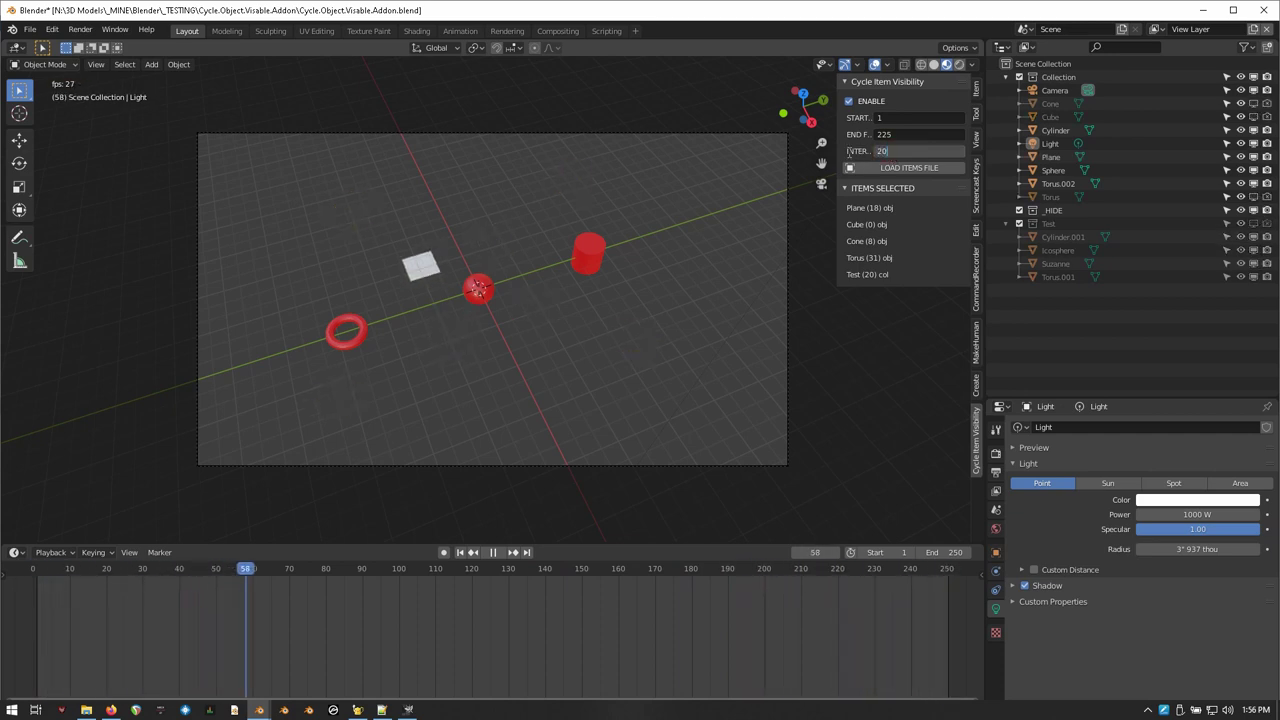
{"action": "key", "text": "Return"}
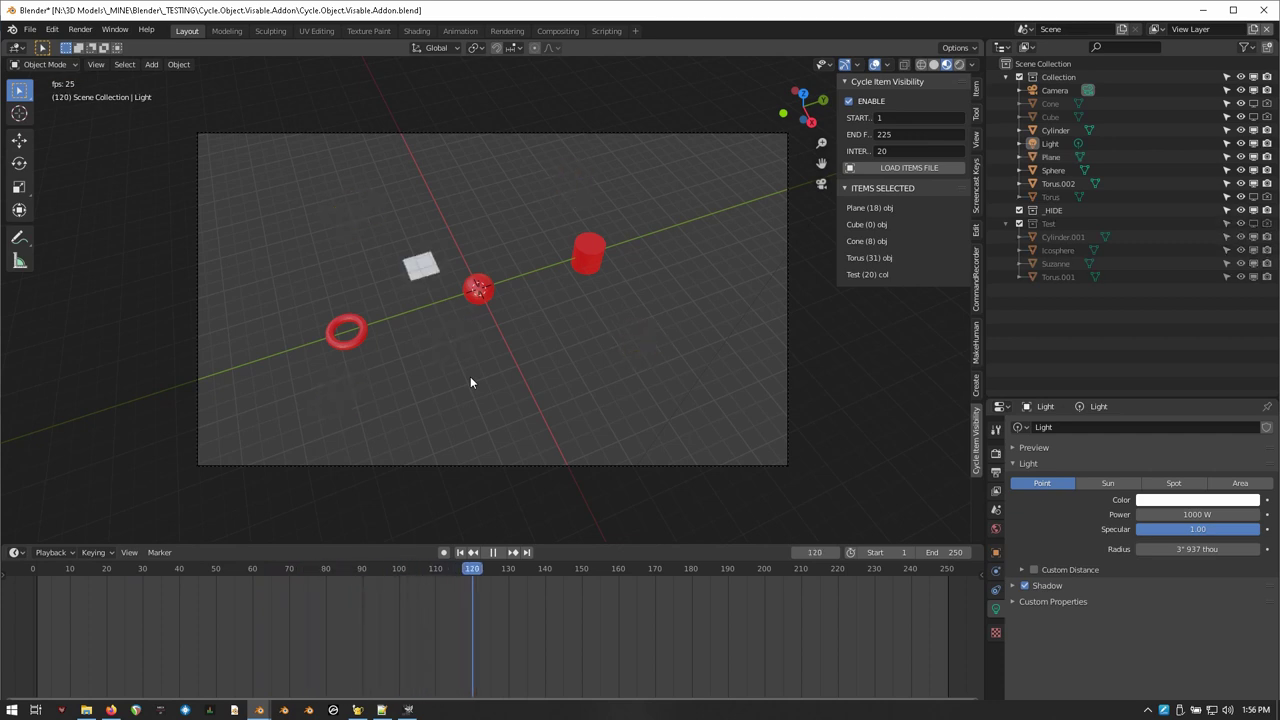
{"action": "left_click", "coordinate": [491, 552]}
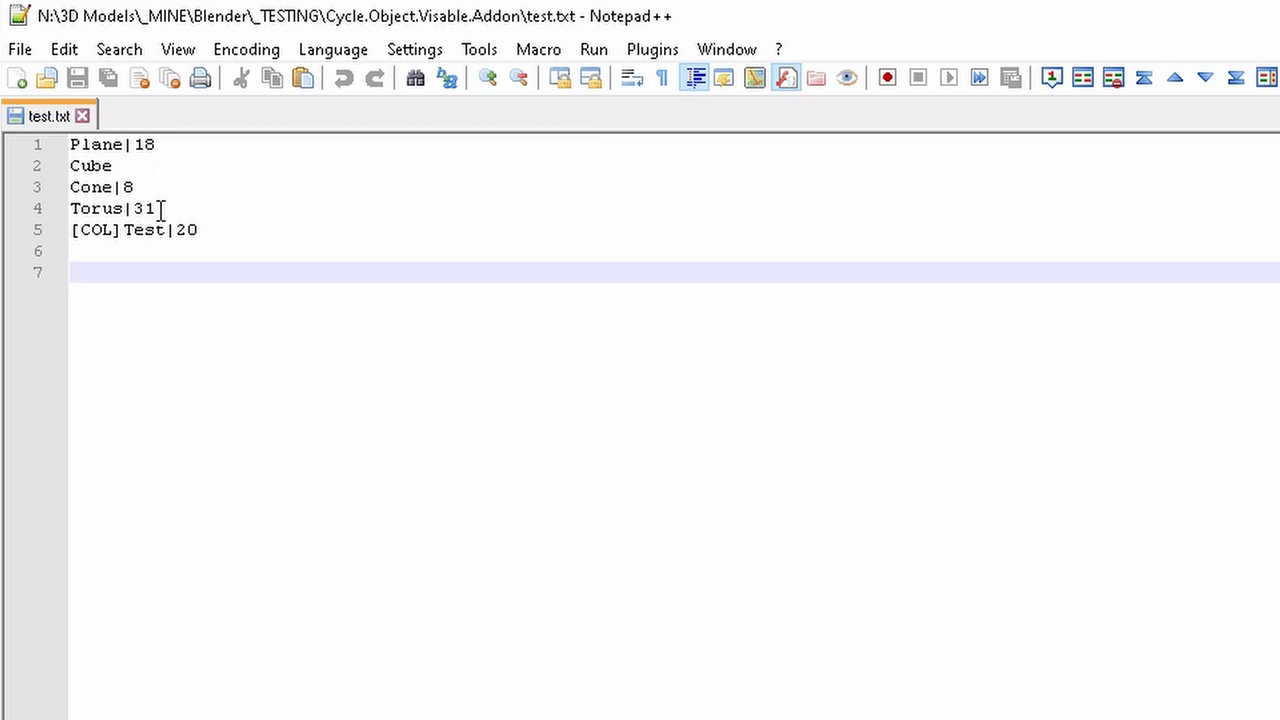
- Select the [COL]Test|20 line at the end of test.txt
{"action": "double_click", "coordinate": [100, 230]}
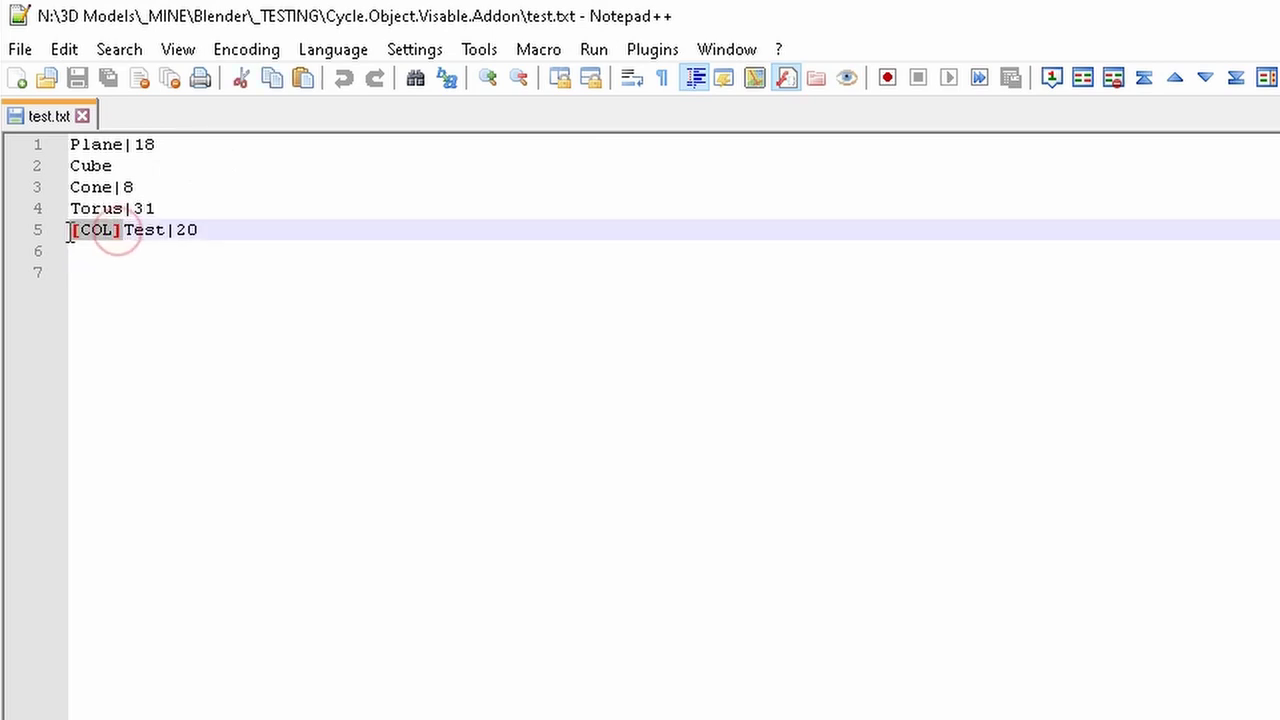
{"action": "left_click", "coordinate": [121, 240]}
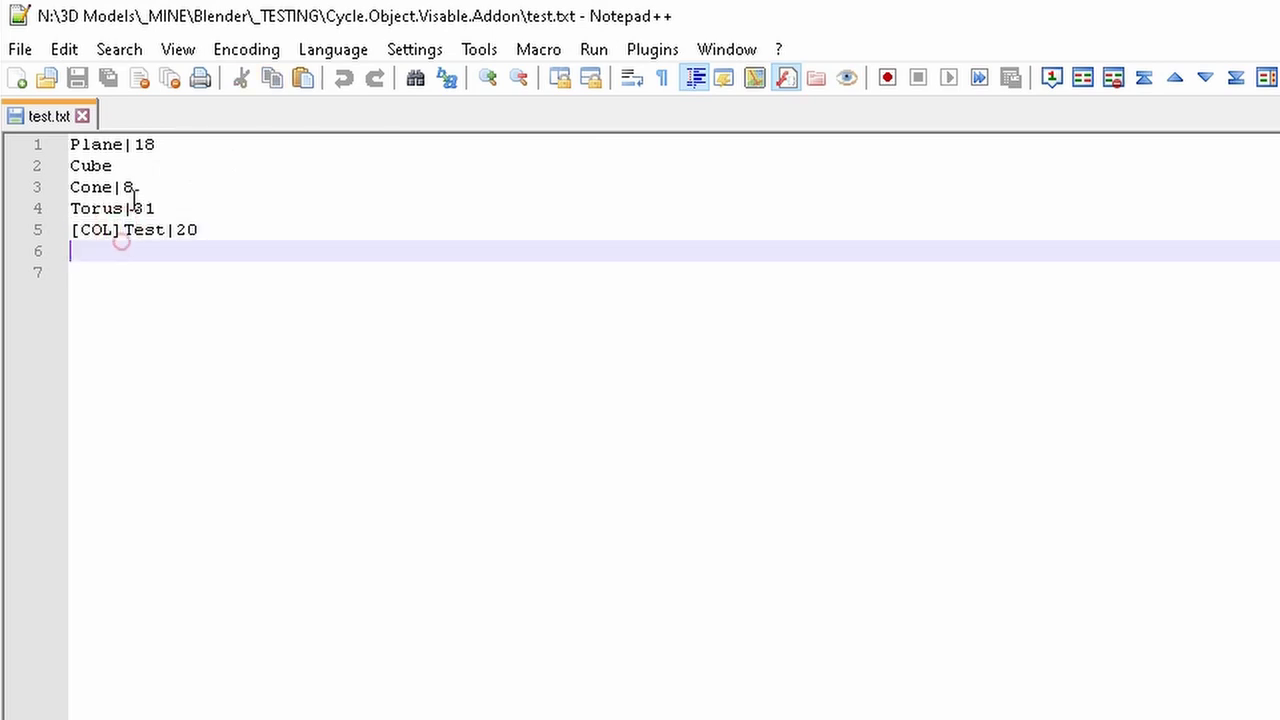
{"action": "left_click", "coordinate": [175, 205]}
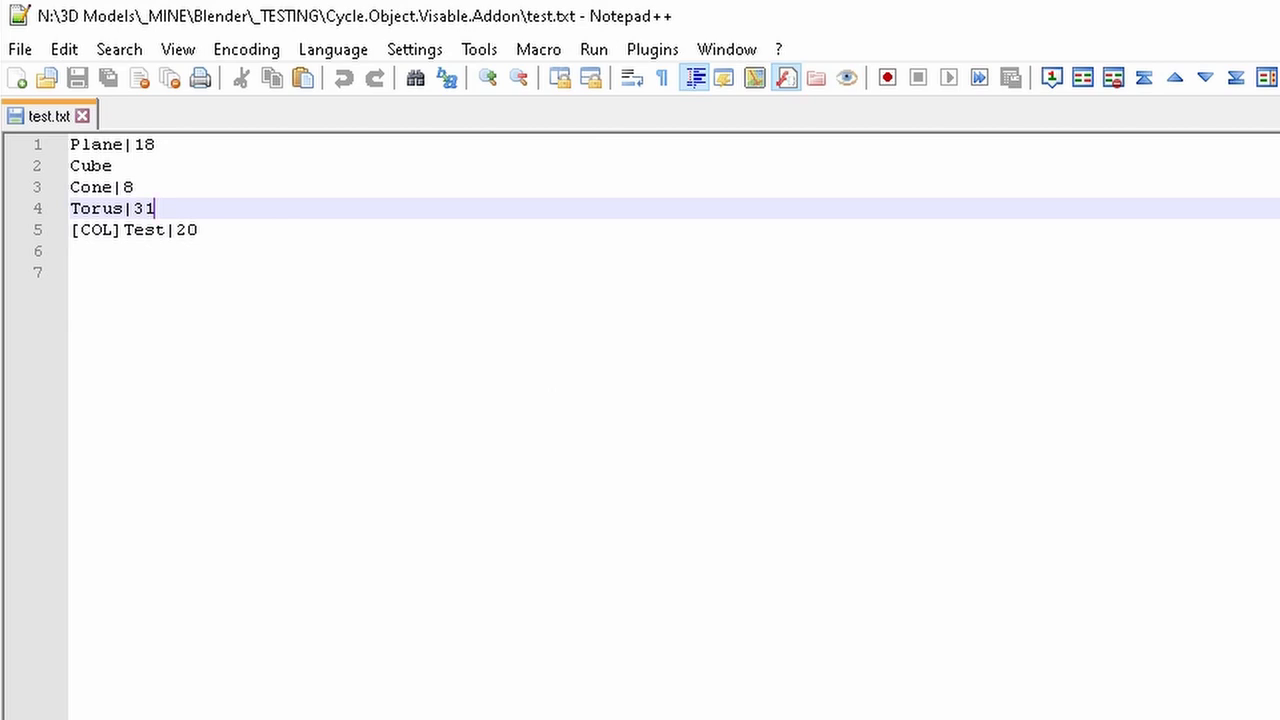
{"action": "left_click", "coordinate": [70, 272]}
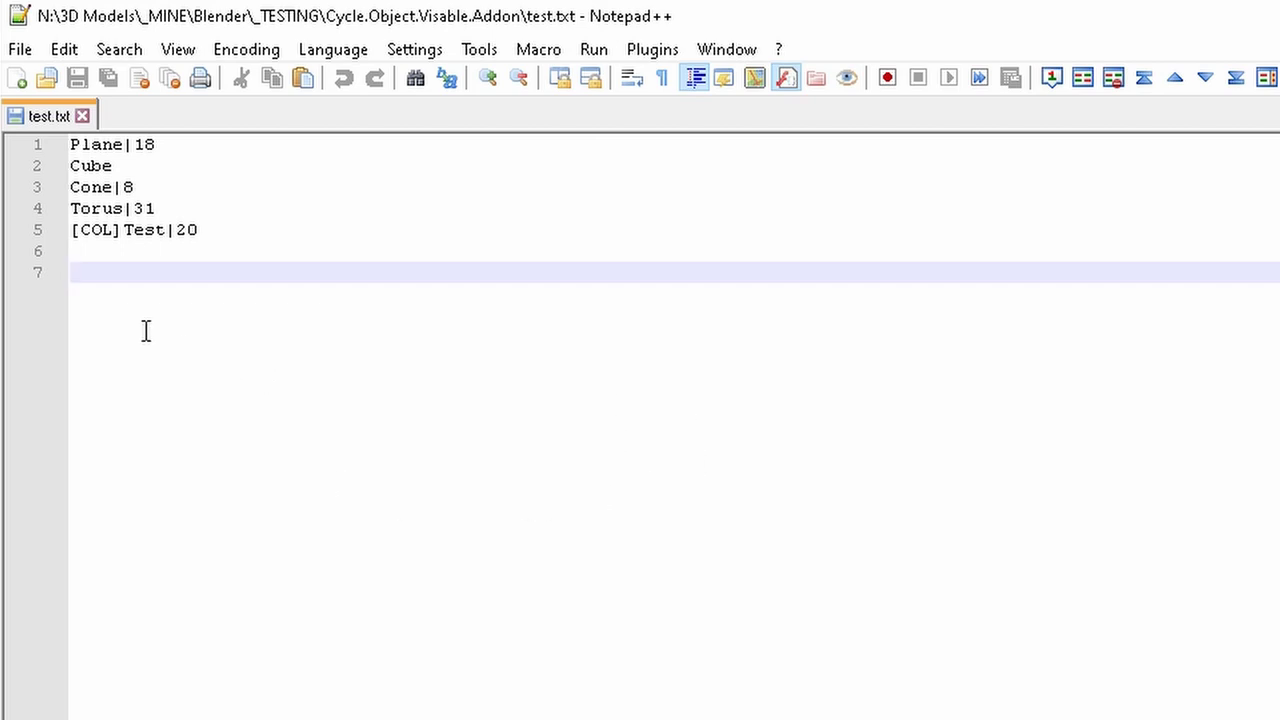
{"action": "key", "text": "shift+Up"}
{"action": "key", "text": "shift+Up"}
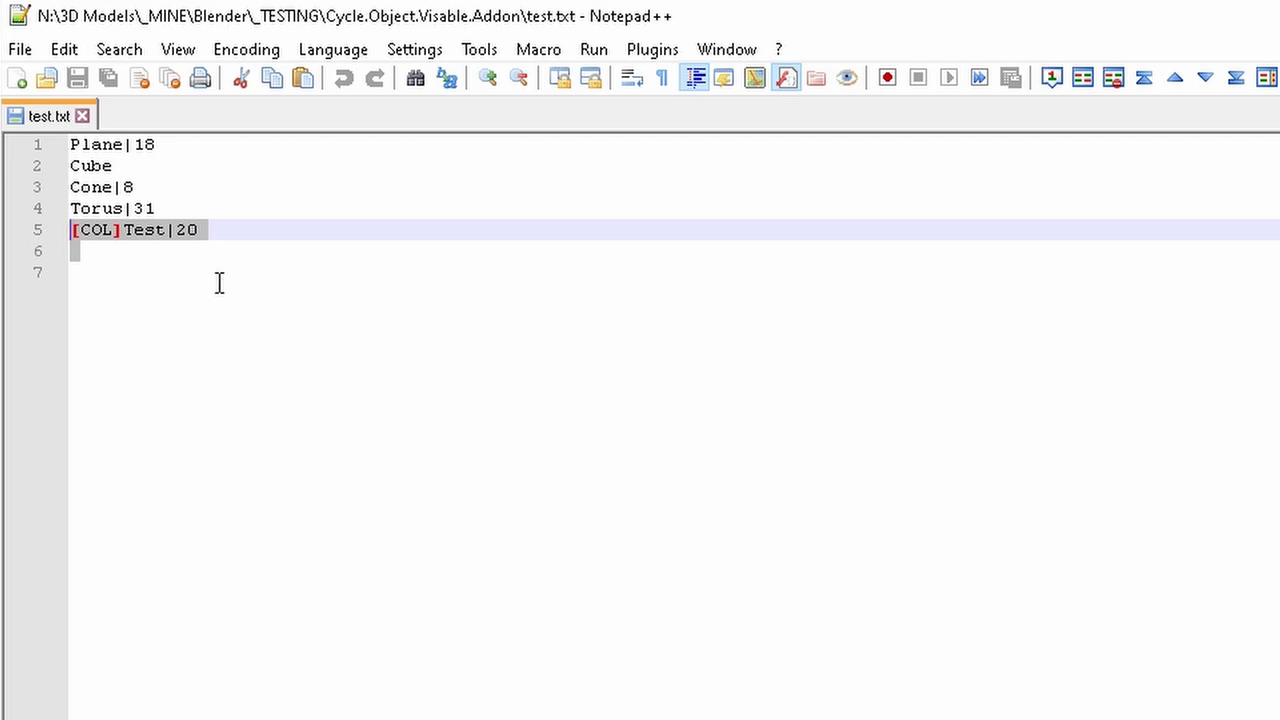
- Replace the Test collection line with Suzanne|15 and add a BS TEST line
{"action": "key", "text": "Delete"}
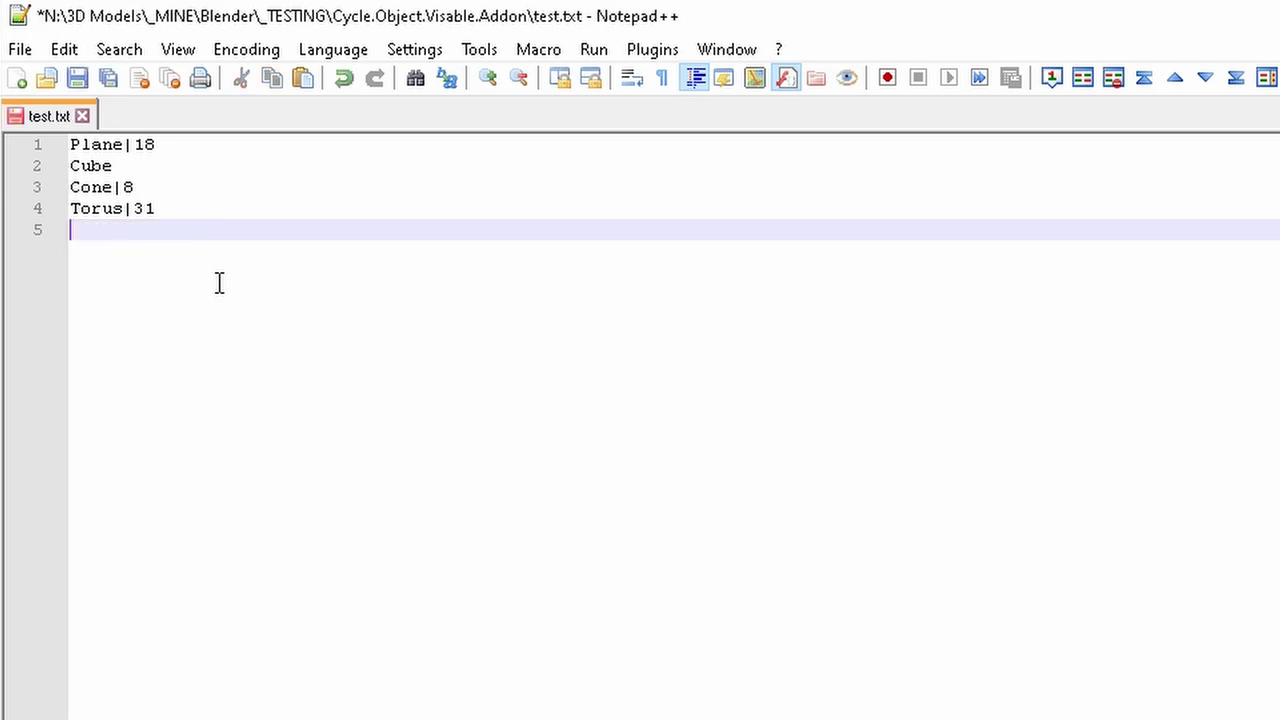
{"action": "type", "text": "Suzanne|15"}
{"action": "key", "text": "Return"}
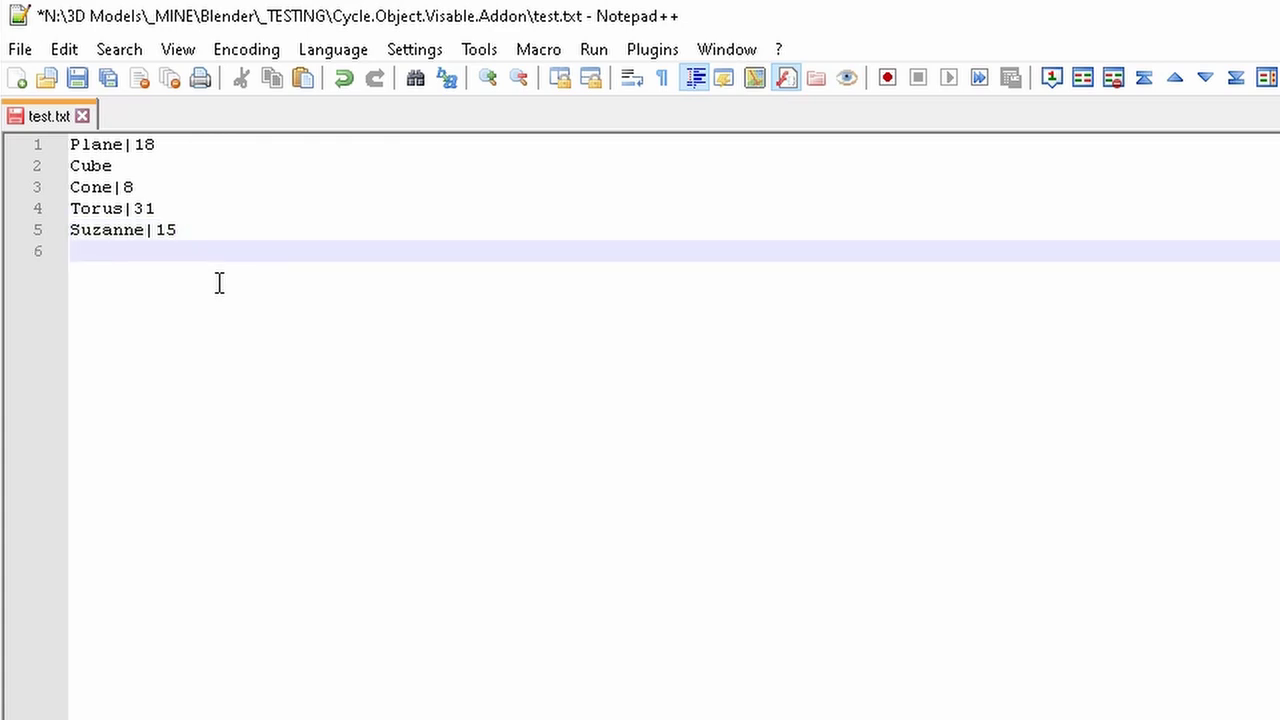
{"action": "type", "text": "BS TEST"}
- Insert a FAKE NAME line after Cone|8 and save test.txt
{"action": "left_click", "coordinate": [163, 188]}
{"action": "key", "text": "Return"}
{"action": "type", "text": "F"}
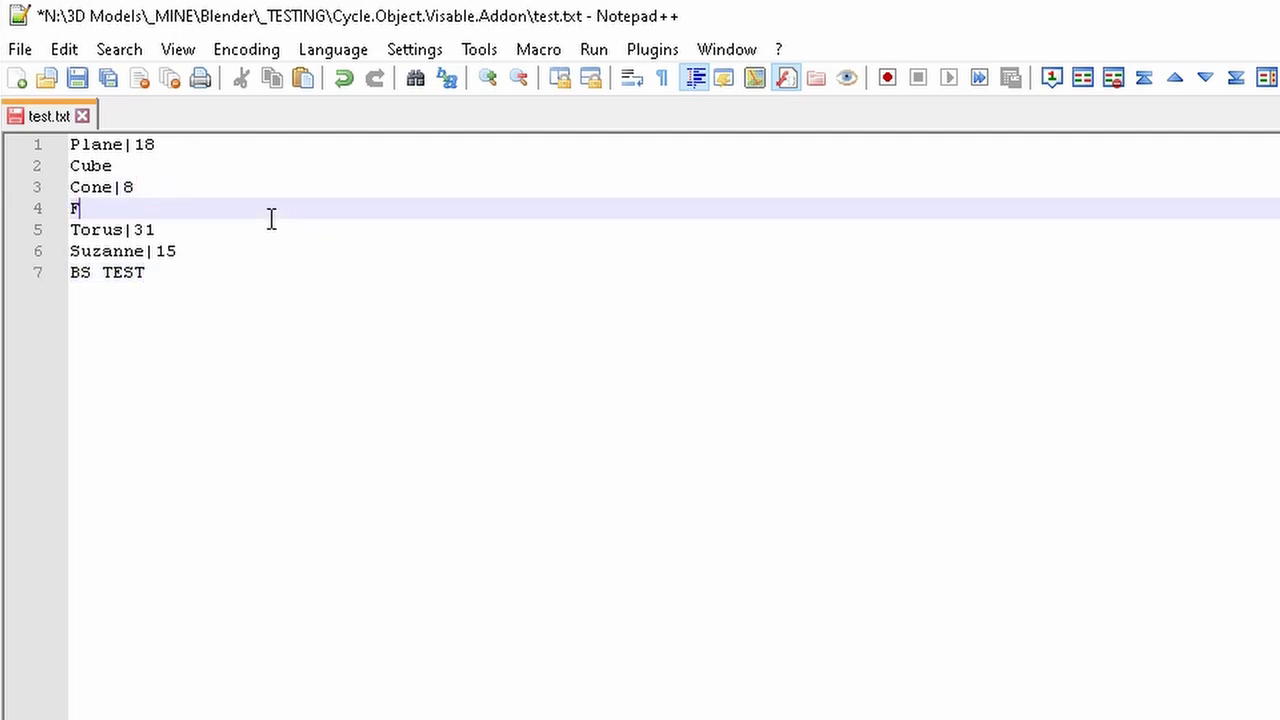
{"action": "type", "text": "ACKE"}
{"action": "key", "text": "BackSpace"}
{"action": "key", "text": "BackSpace"}
{"action": "key", "text": "BackSpace"}
{"action": "type", "text": "KE NAME"}
{"action": "key", "text": "ctrl+s"}
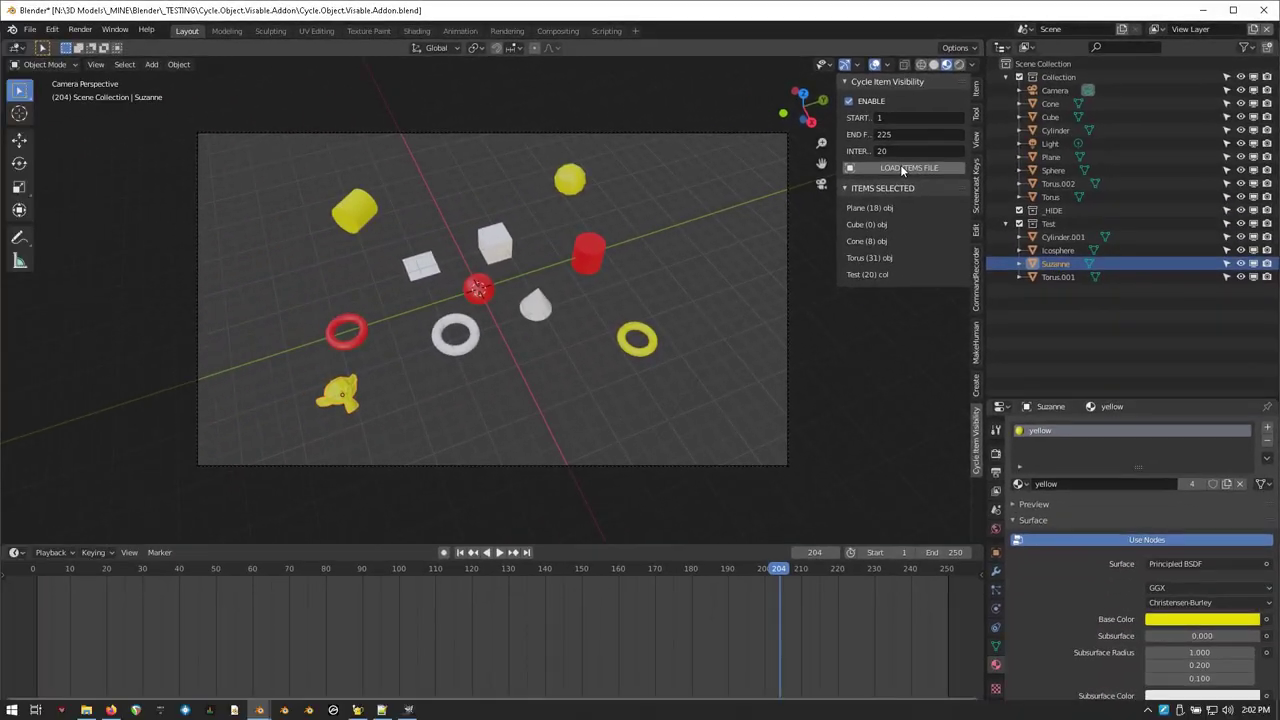
- Back in Blender, open the file browser to load an items file
{"action": "left_click", "coordinate": [900, 166]}
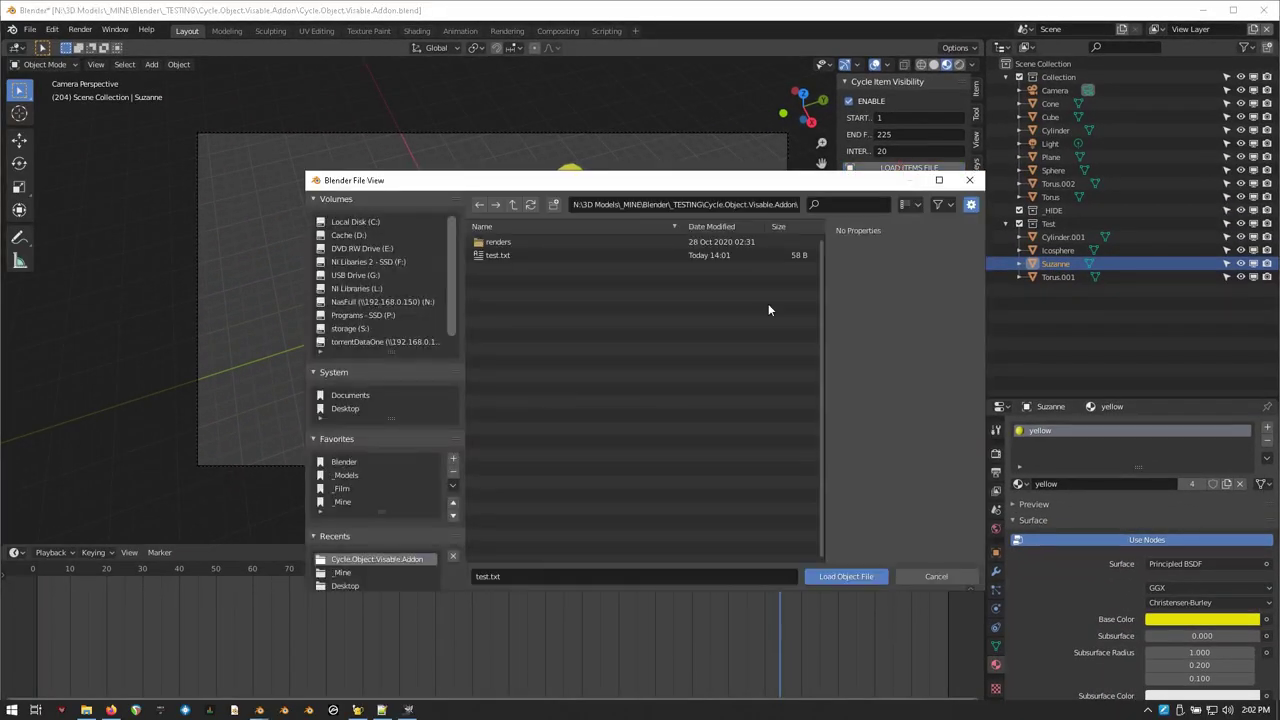
- Reload test.txt so the list shows Plane 18, Cube 0, Cone 8, Torus 31, Suzanne 15
{"action": "left_click", "coordinate": [477, 255]}
{"action": "double_click", "coordinate": [477, 255]}
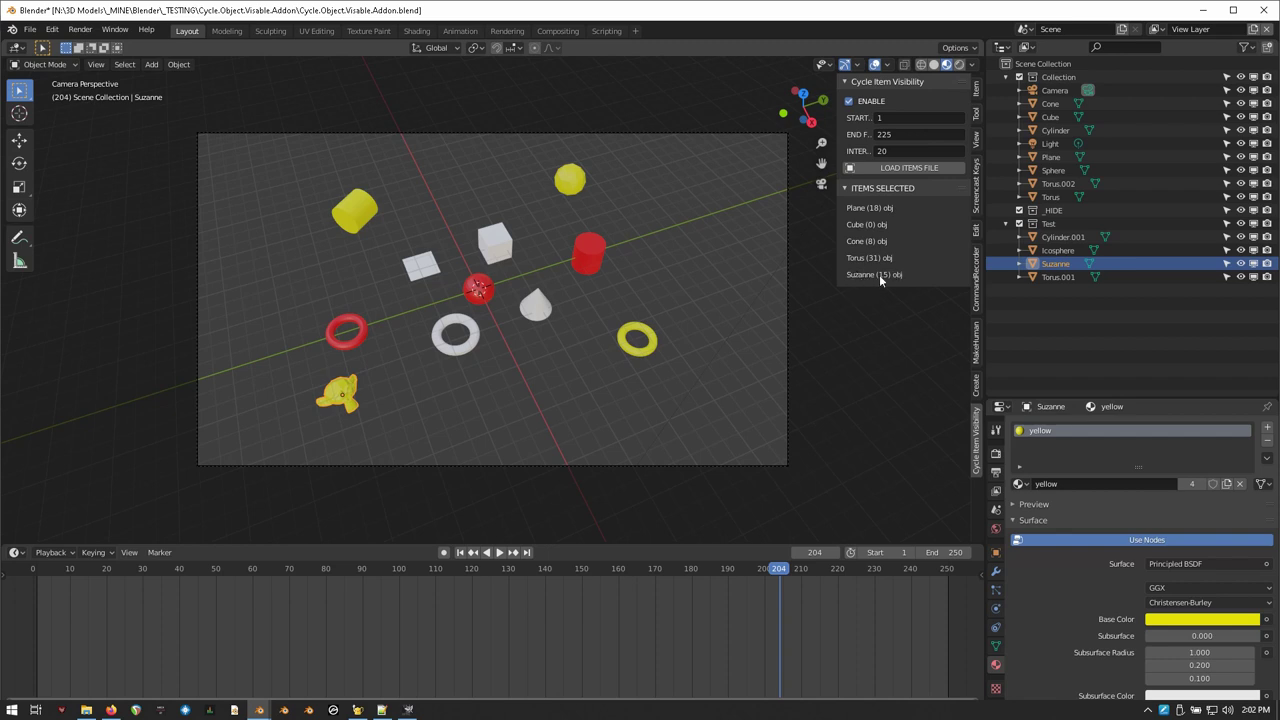
- Play the animation from frame 1, pause at frame 169, and select the Test collection
{"action": "left_click", "coordinate": [460, 552]}
{"action": "left_click", "coordinate": [499, 552]}
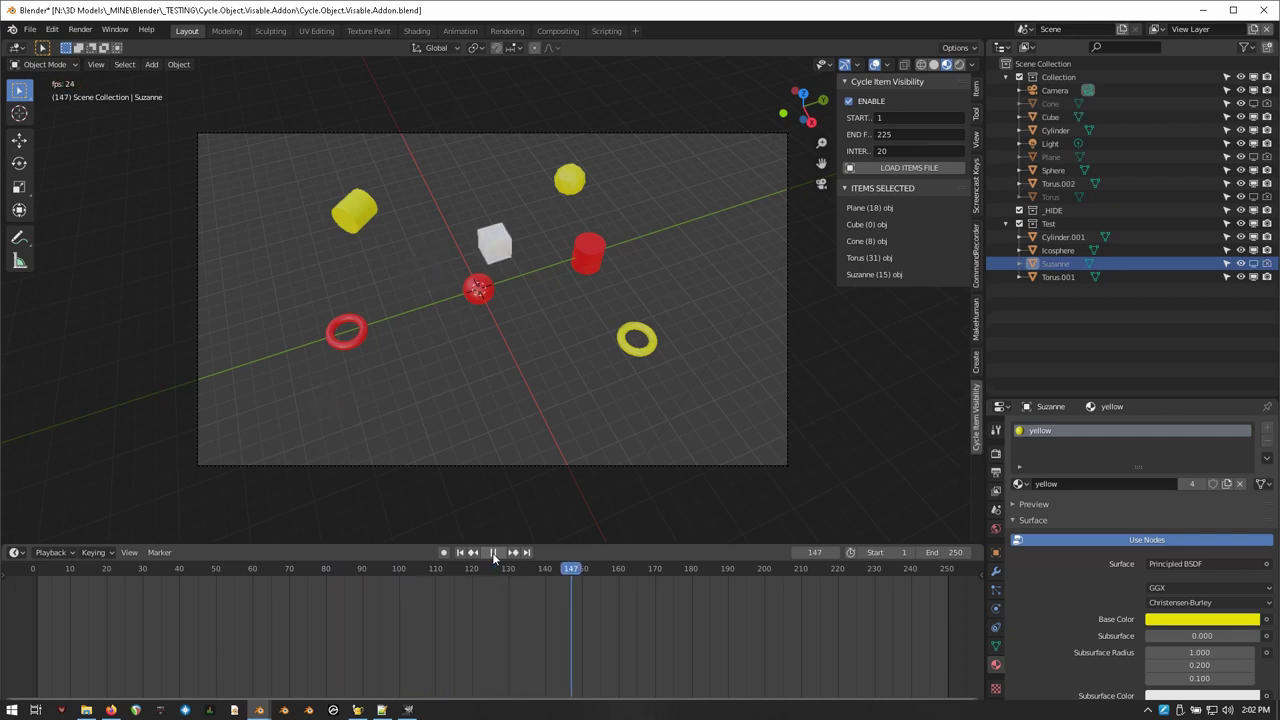
{"action": "left_click", "coordinate": [492, 552]}
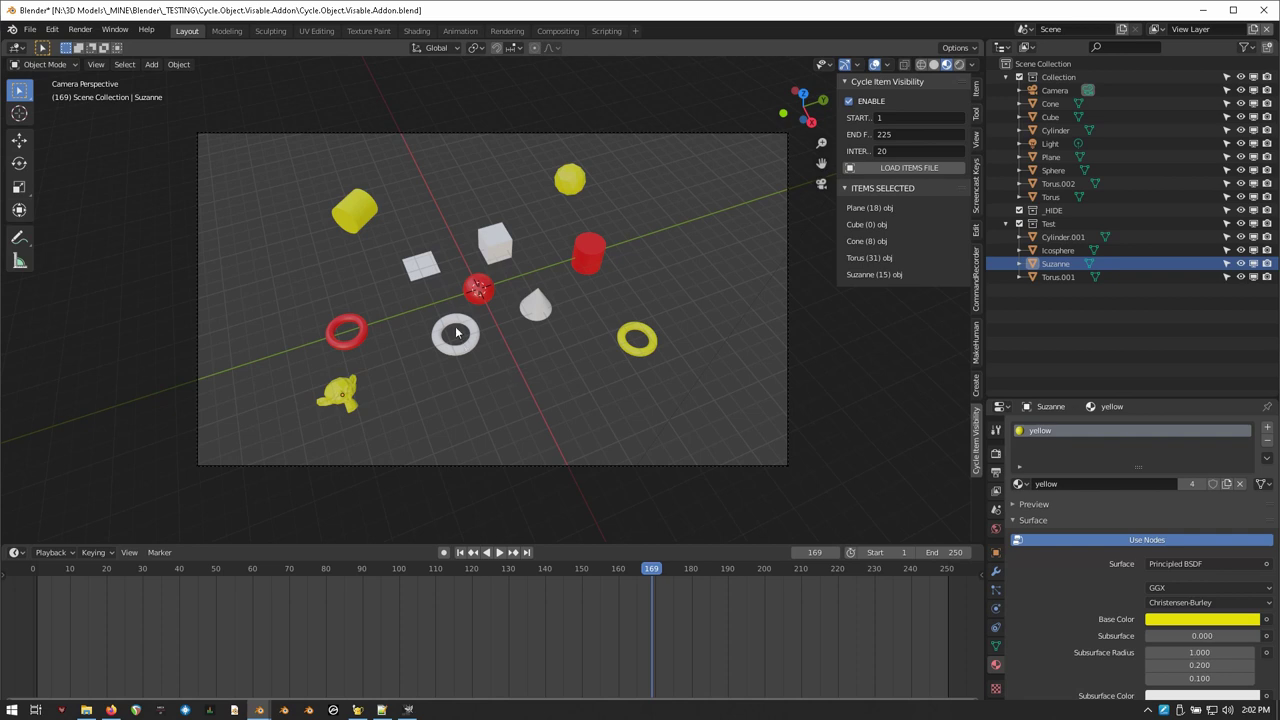
{"action": "left_click", "coordinate": [1060, 224]}
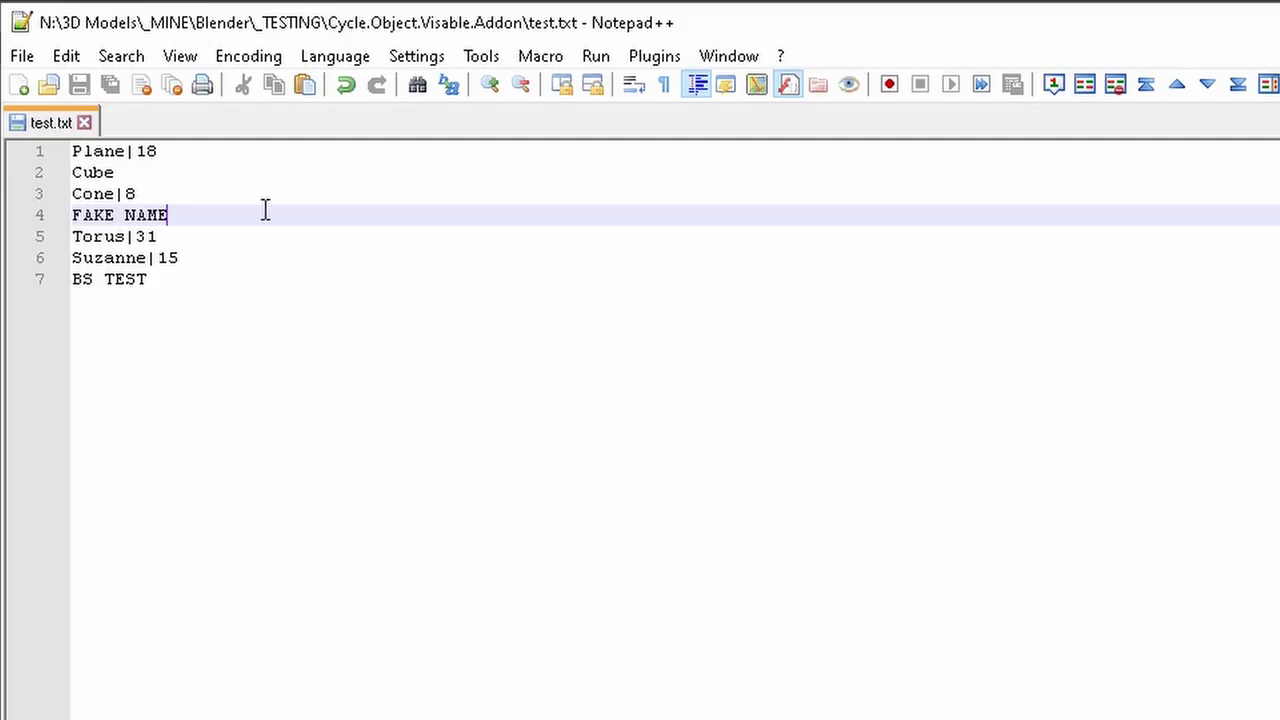
- Delete the FAKE NAME line from test.txt
{"action": "left_click_drag", "start_coordinate": [174, 214], "coordinate": [50, 208]}
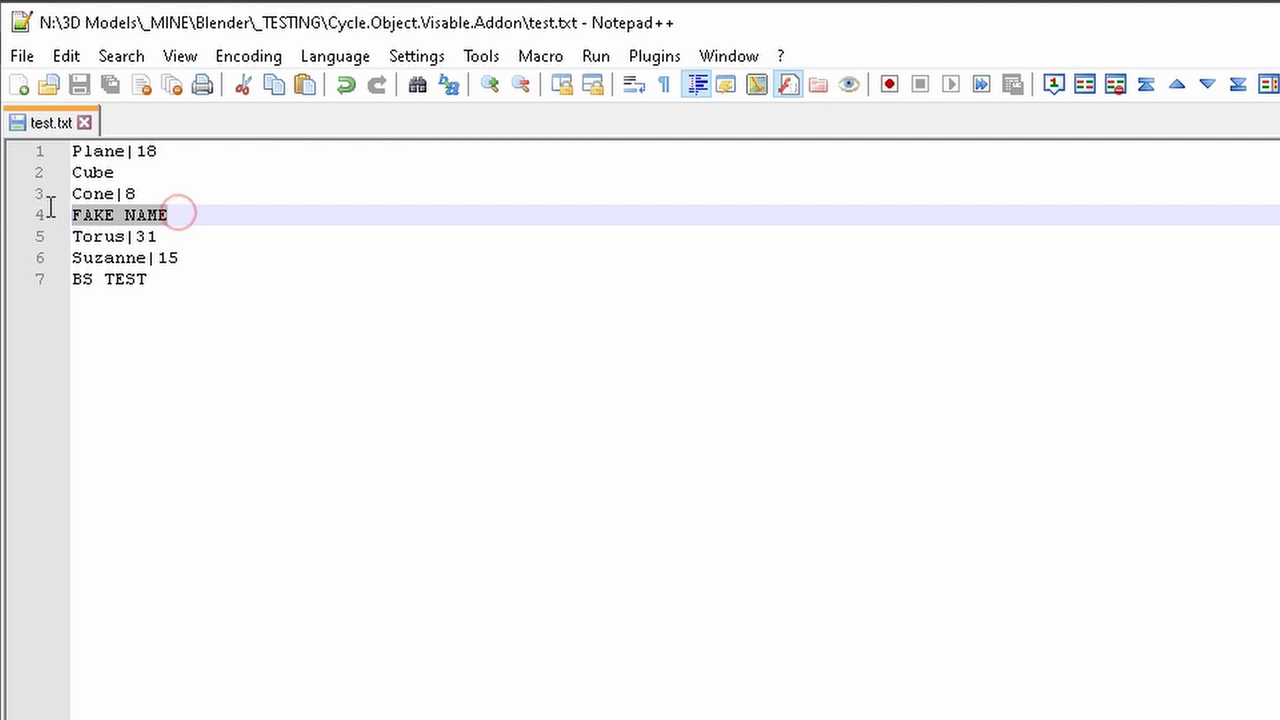
{"action": "left_click", "coordinate": [354, 351]}
{"action": "left_click_drag", "start_coordinate": [178, 215], "coordinate": [77, 212]}
{"action": "key", "text": "BackSpace"}
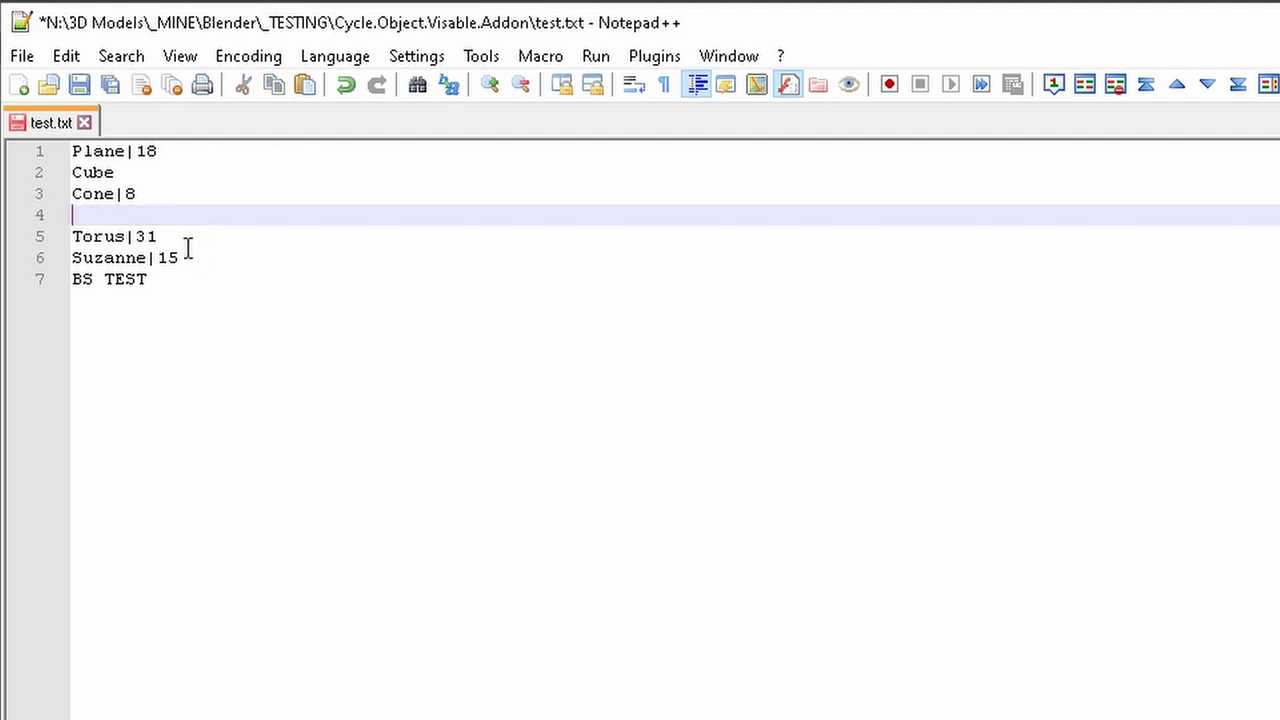
{"action": "key", "text": "BackSpace"}
- Add [COL]Test|20 after Torus|31, remove BS TEST, and save the file
{"action": "left_click", "coordinate": [170, 214]}
{"action": "key", "text": "Return"}
{"action": "type", "text": "[COL]Test|20"}
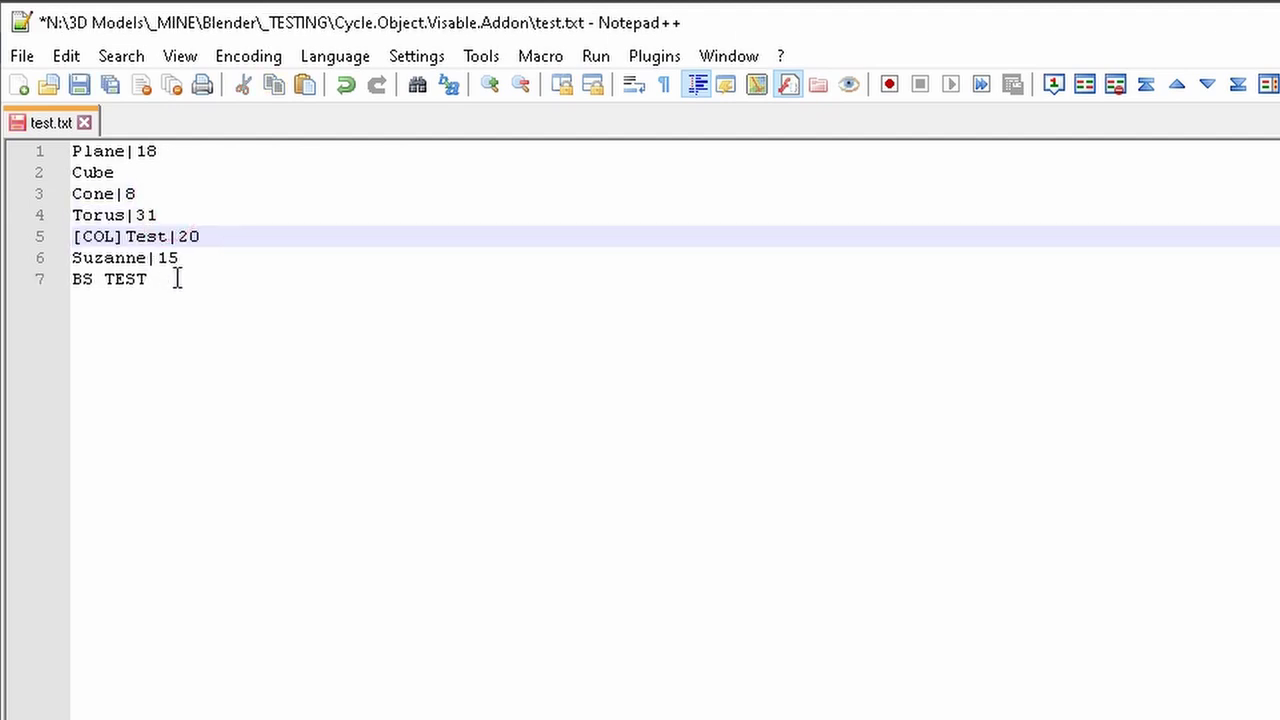
{"action": "left_click_drag", "start_coordinate": [175, 278], "coordinate": [57, 277]}
{"action": "key", "text": "BackSpace"}
{"action": "key", "text": "BackSpace"}
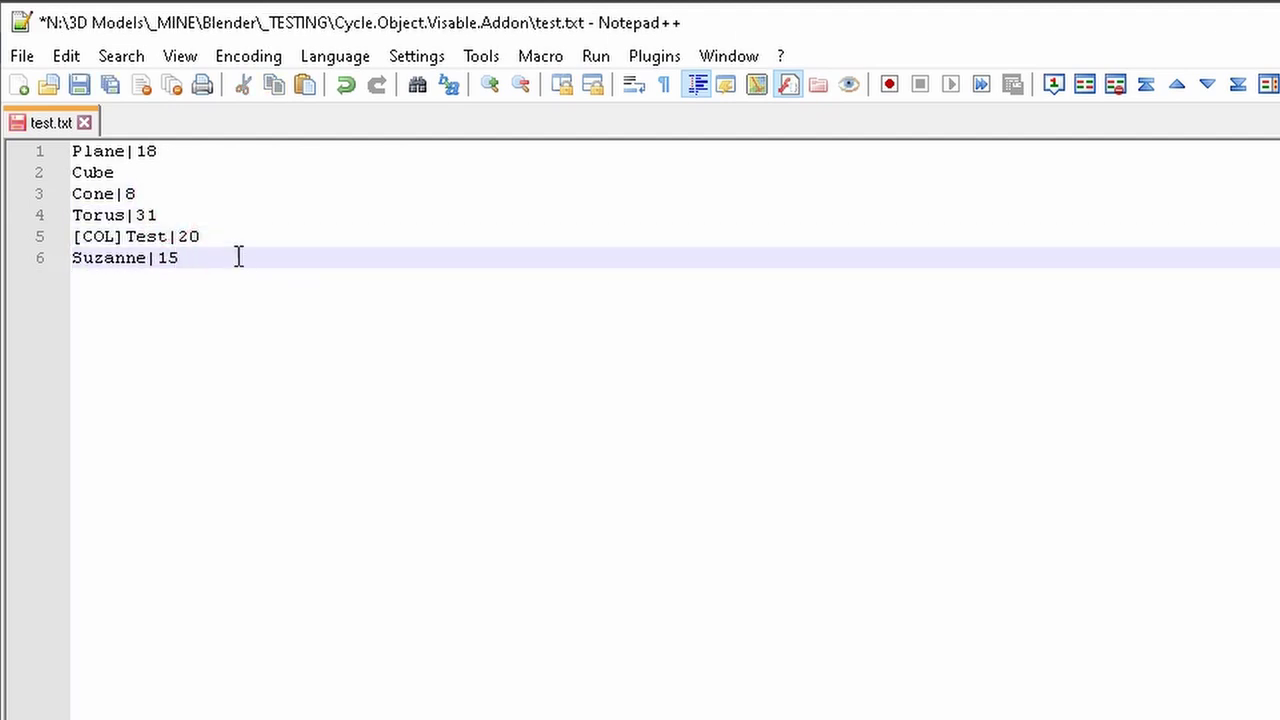
{"action": "key", "text": "ctrl+s"}
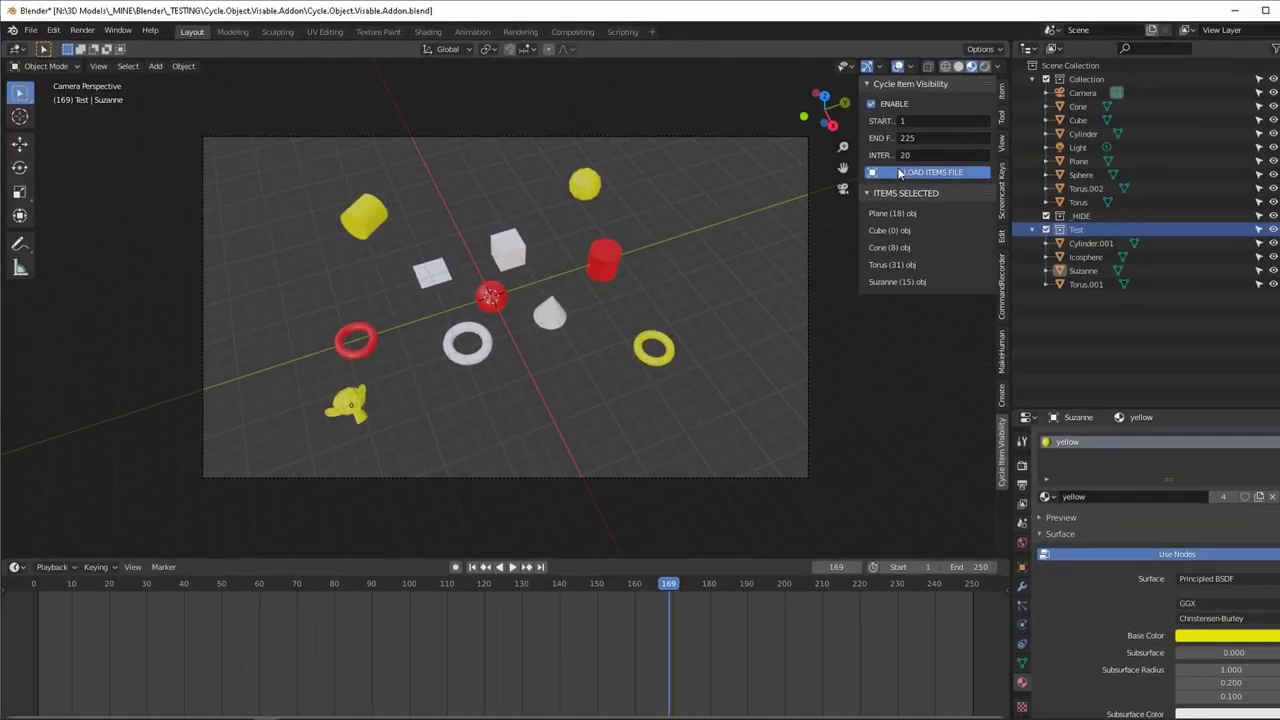
- Reload the edited test.txt, adding the Test collection (20) between Torus and Suzanne
{"action": "left_click", "coordinate": [1110, 205]}
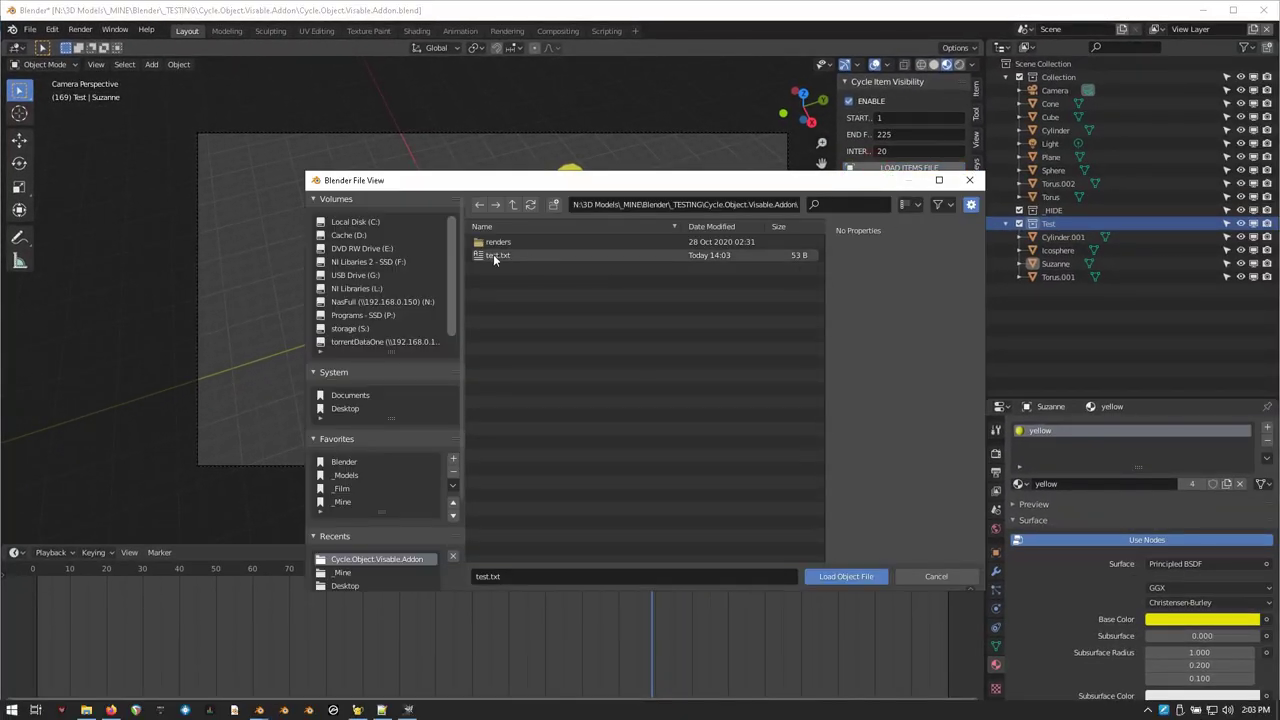
{"action": "left_click", "coordinate": [487, 257]}
{"action": "double_click", "coordinate": [487, 257]}
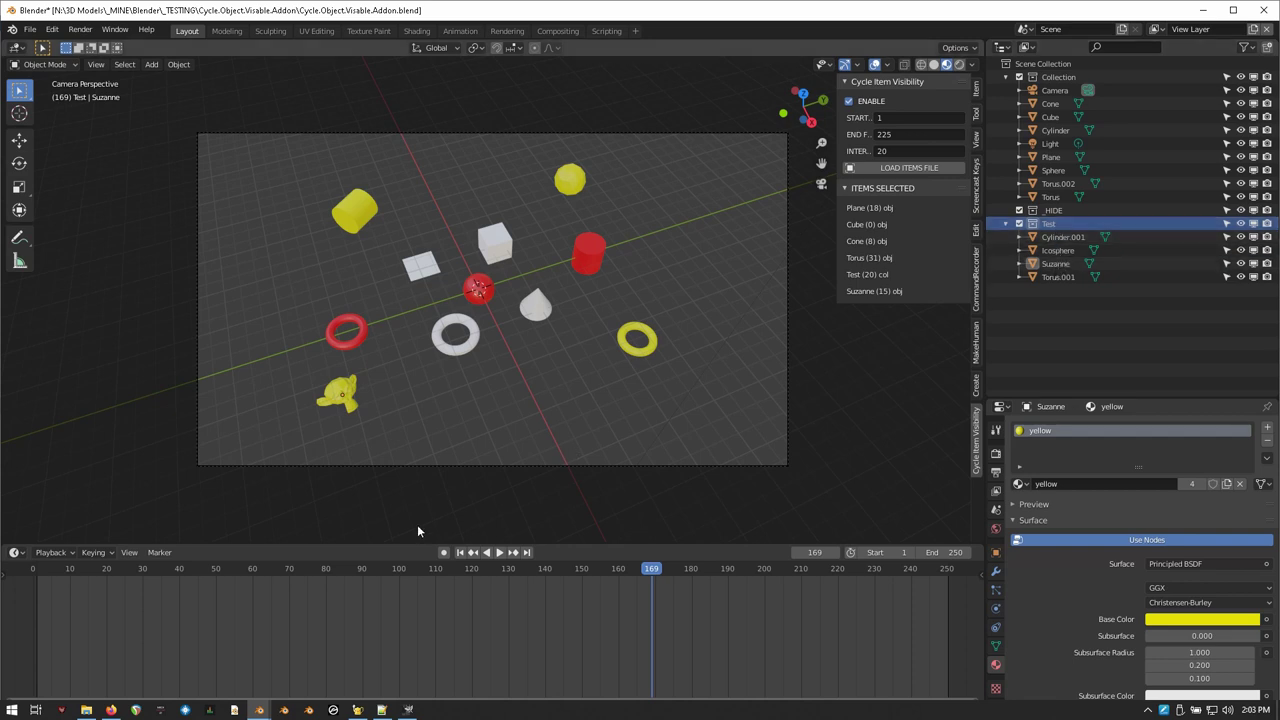
- Play the cycle forward, then reverse from frame 109, stop at 108, and resume forward
{"action": "left_click", "coordinate": [500, 553]}
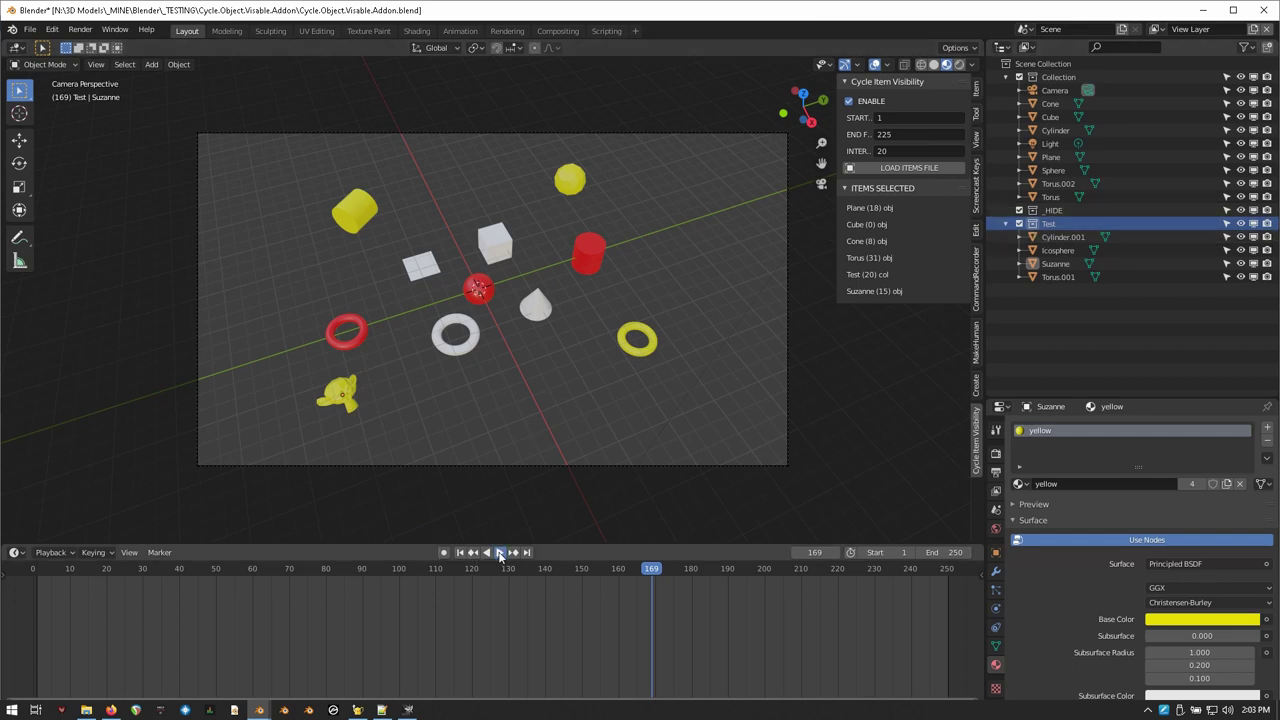
{"action": "left_click", "coordinate": [493, 552]}
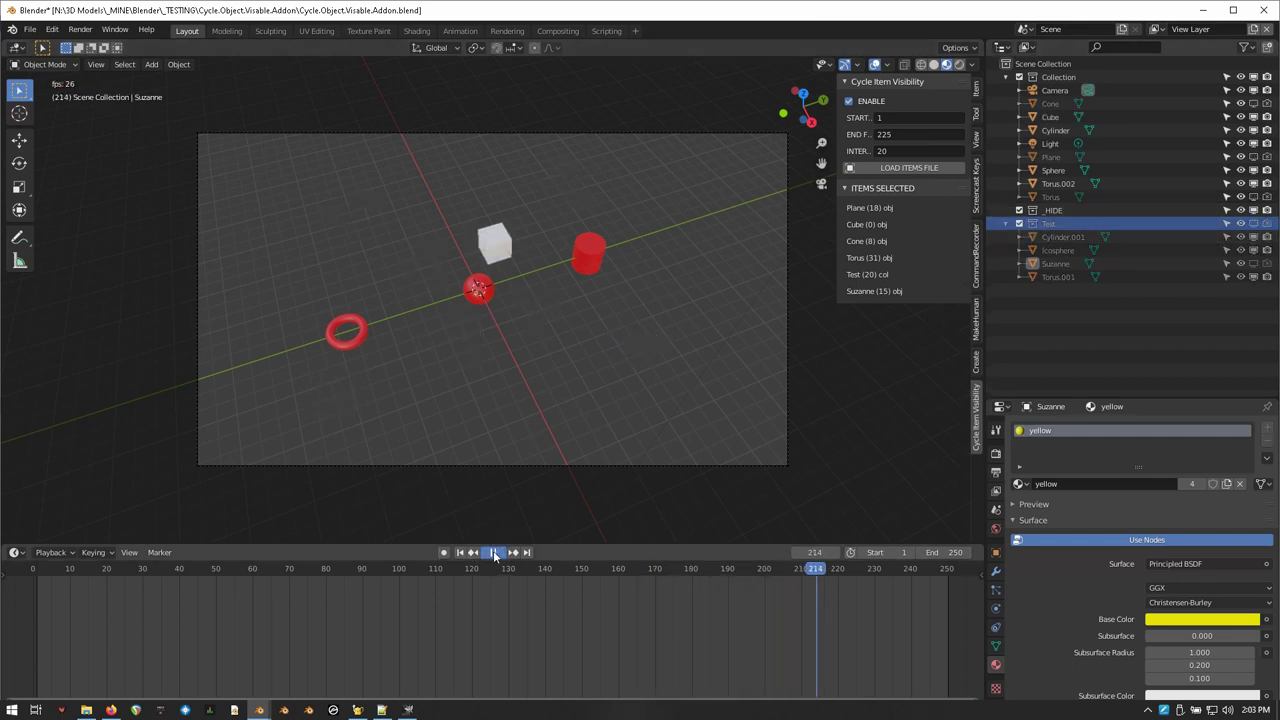
{"action": "left_click", "coordinate": [431, 570]}
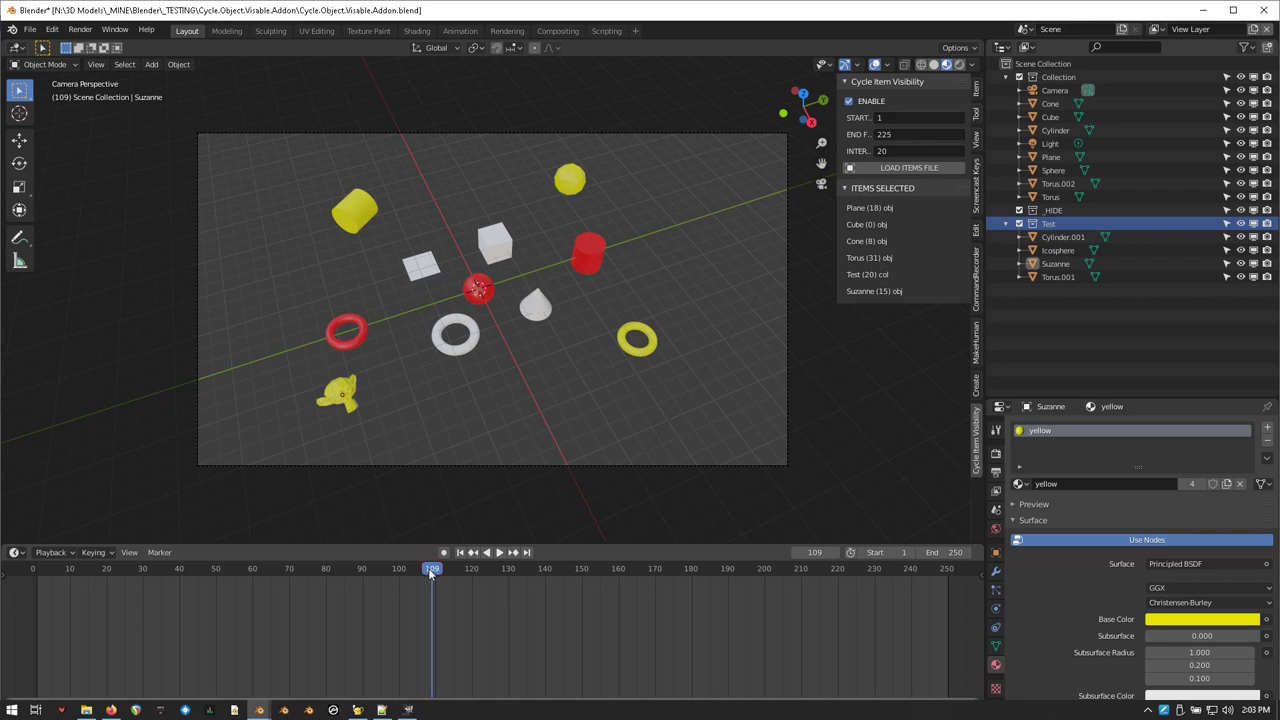
{"action": "key", "text": "shift+ctrl+space"}
{"action": "key", "text": "space"}
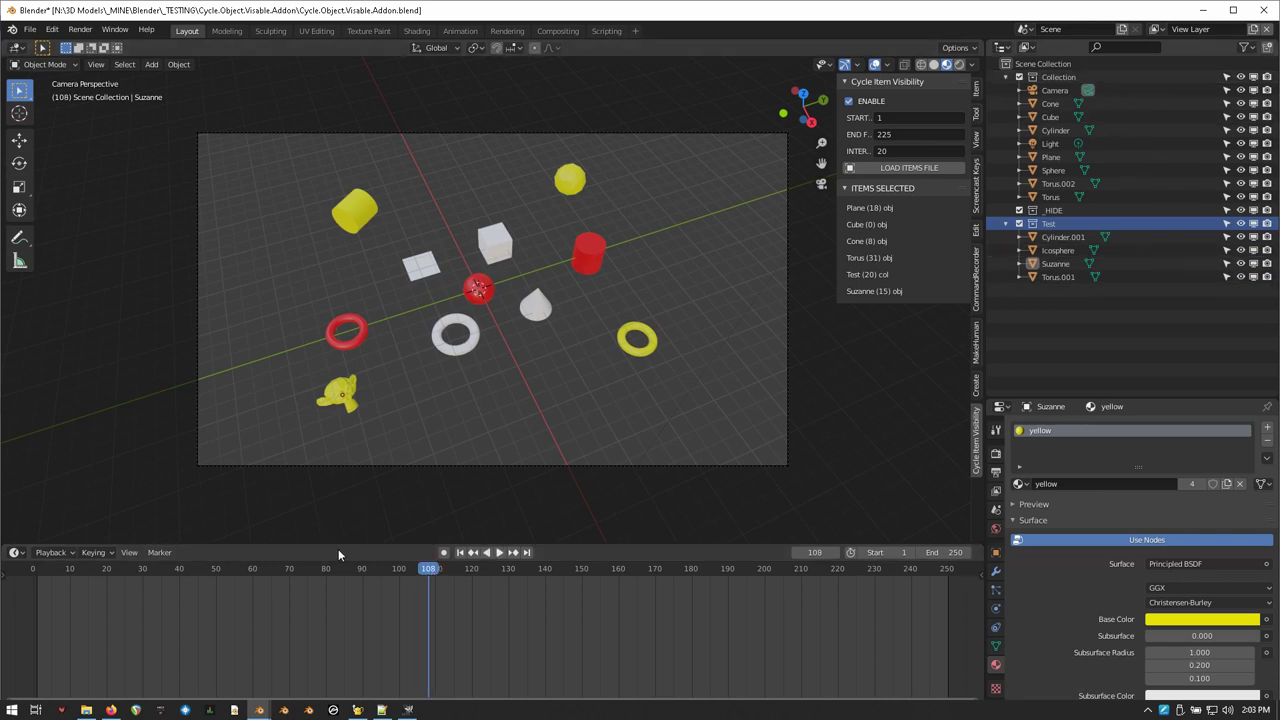
{"action": "key", "text": "space"}
- Scrub the playhead forward past frame 126 and stop at frame 130 with all objects visible
{"action": "left_click_drag", "start_coordinate": [433, 572], "coordinate": [510, 580]}
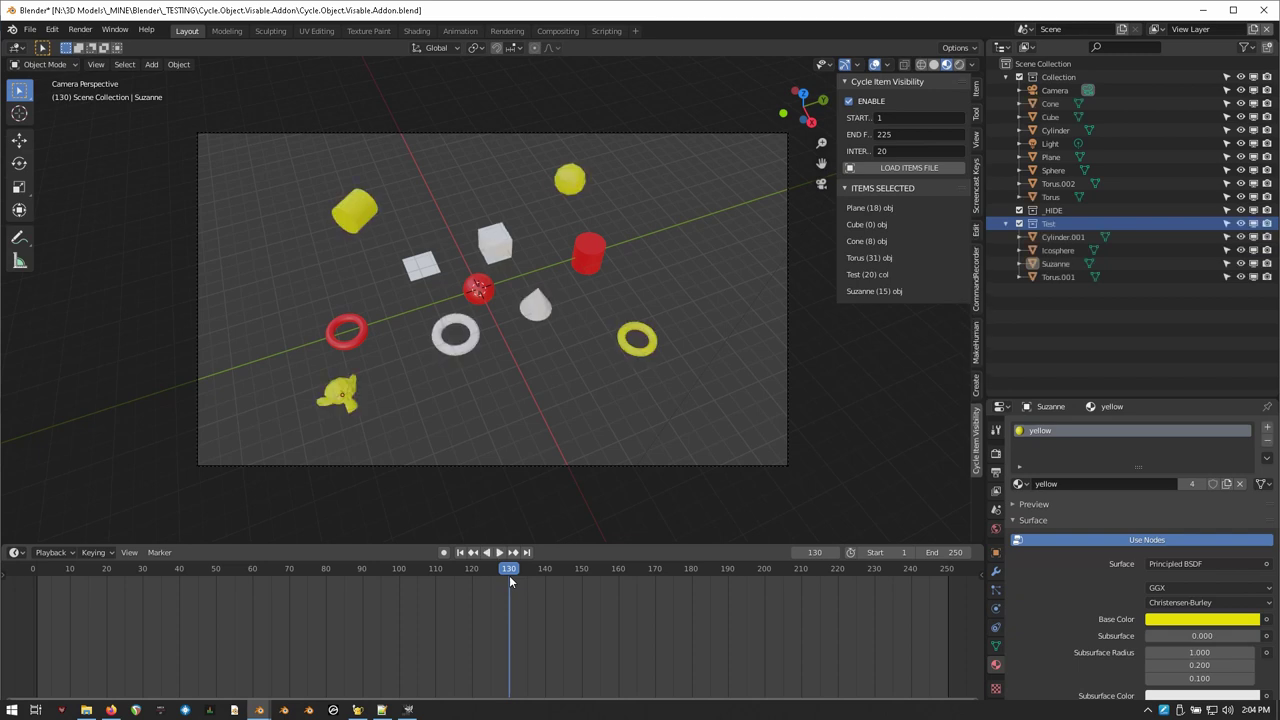
{"action": "key", "text": "space"}
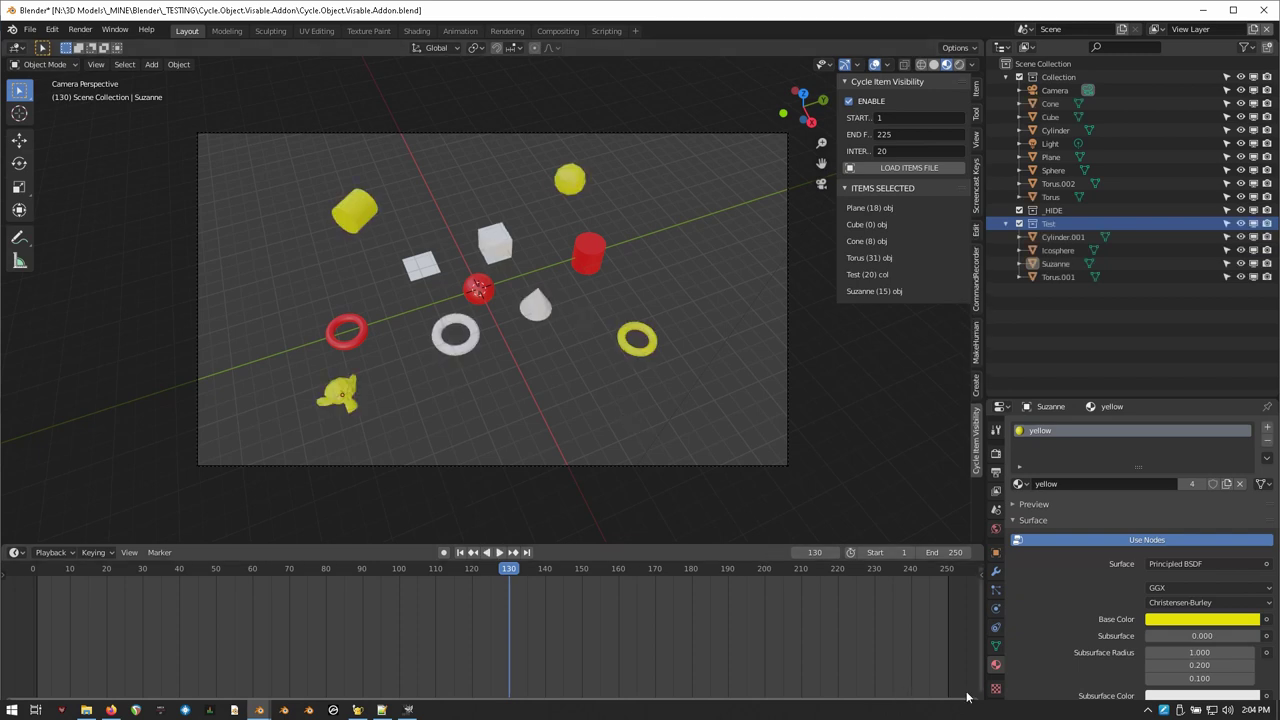